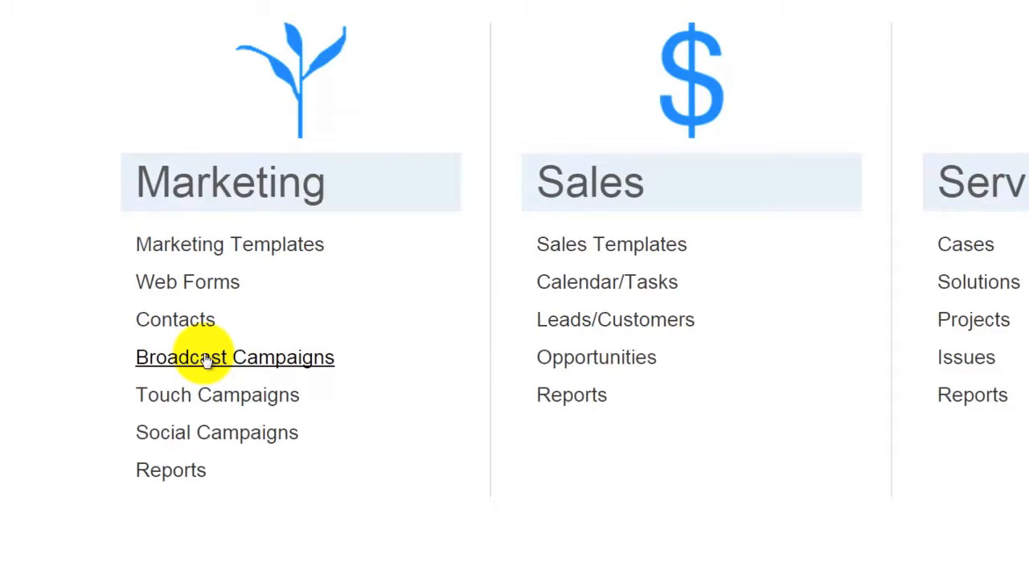
Add a new broadcast campaign based on the Consulting Card Horizontal template from the Newsletter category.
left_click(206, 360)
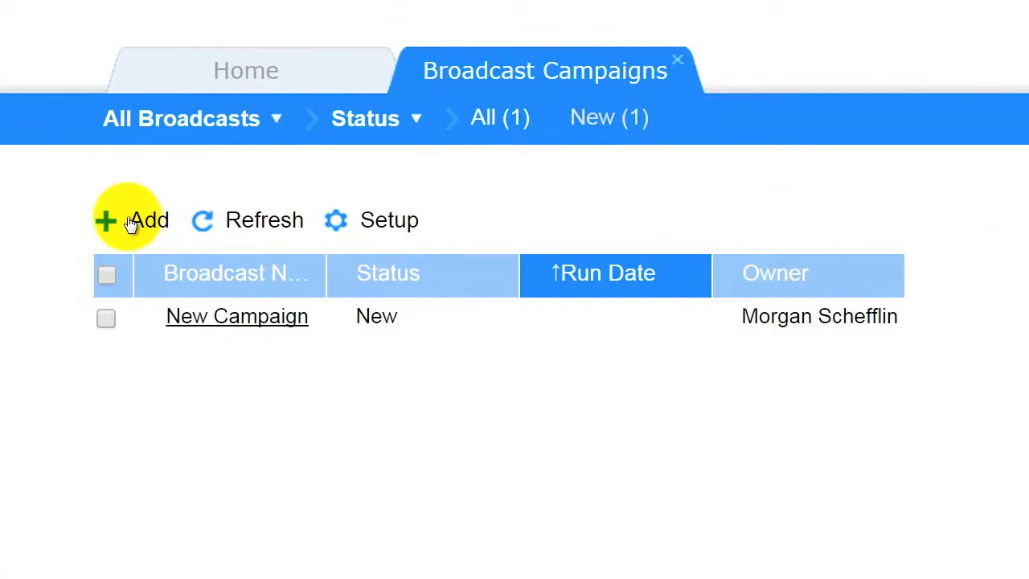
left_click(131, 222)
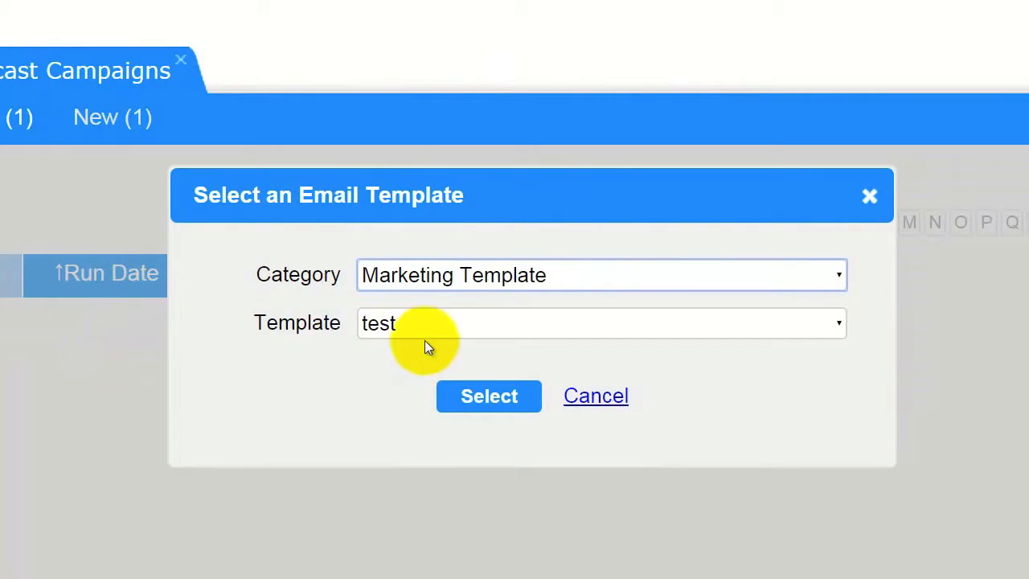
left_click(834, 270)
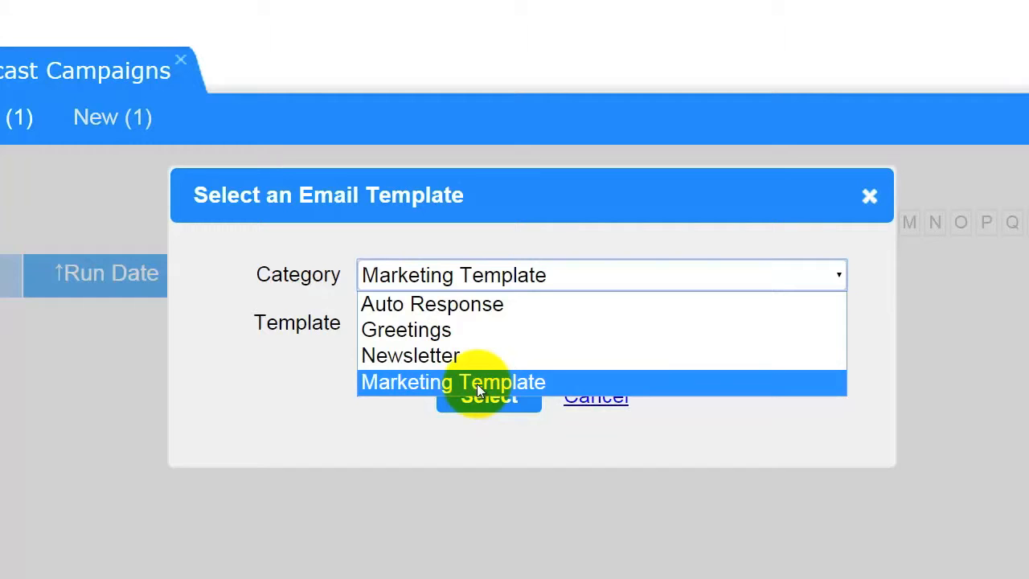
left_click(464, 355)
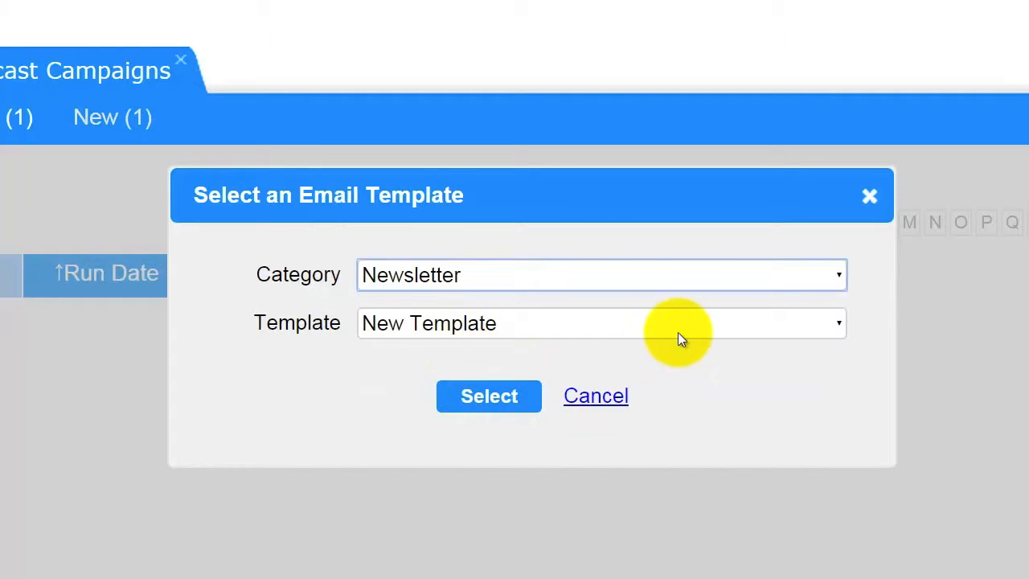
left_click(678, 333)
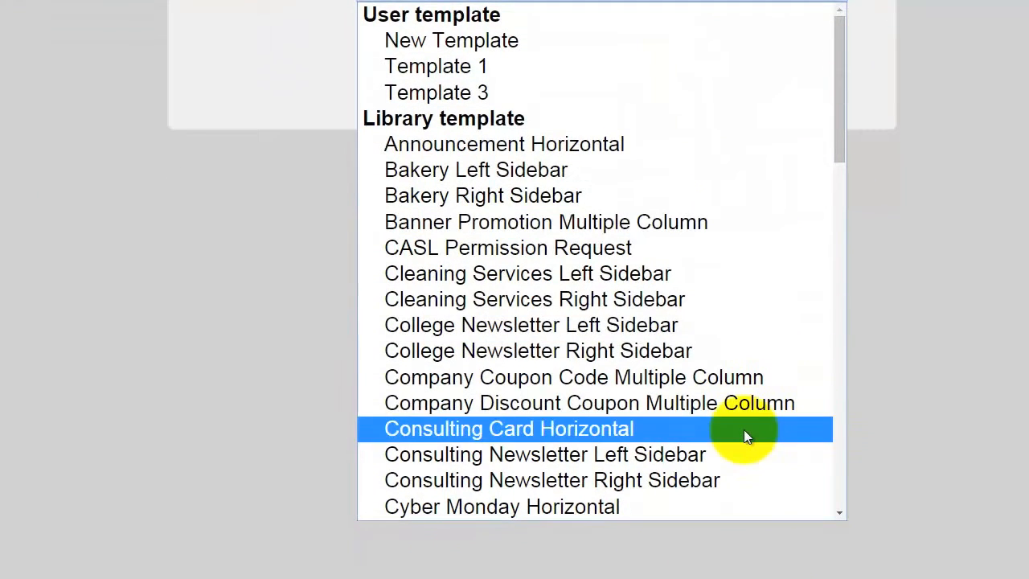
left_click(743, 429)
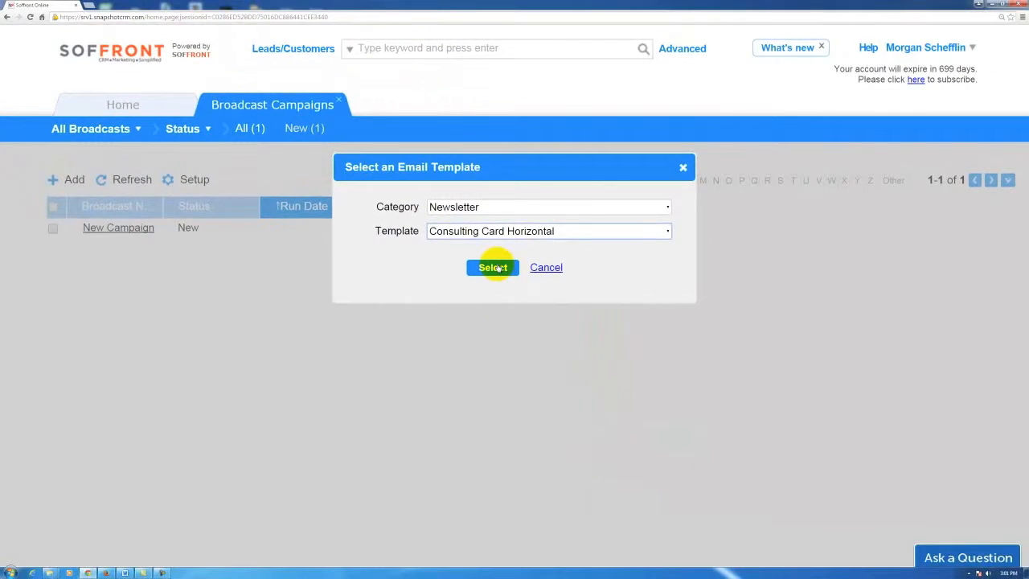
left_click(496, 268)
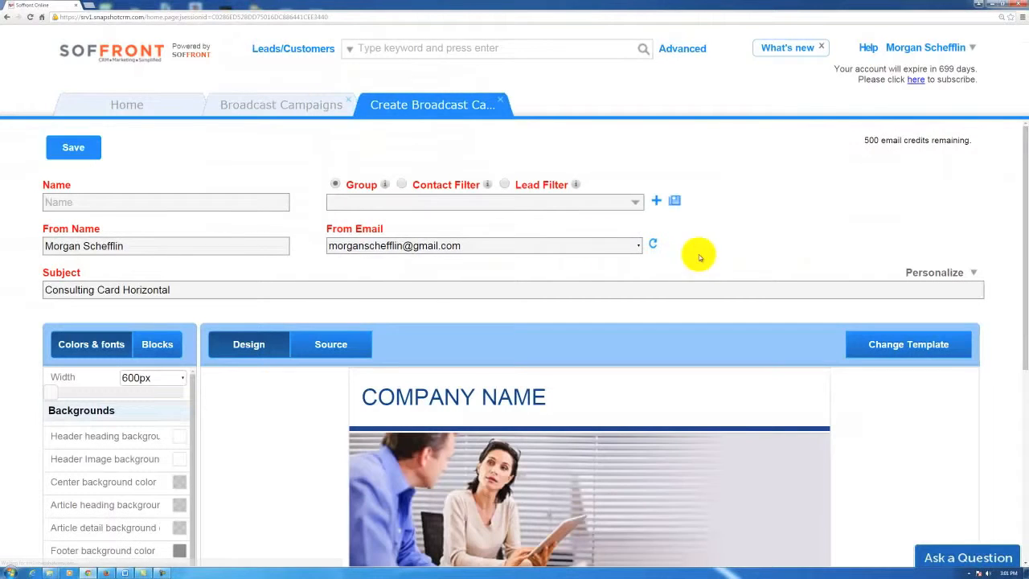
Name the campaign "New Campaign 2" and select Test Group 1 as its recipient group.
scroll(836, 235, "down", 1)
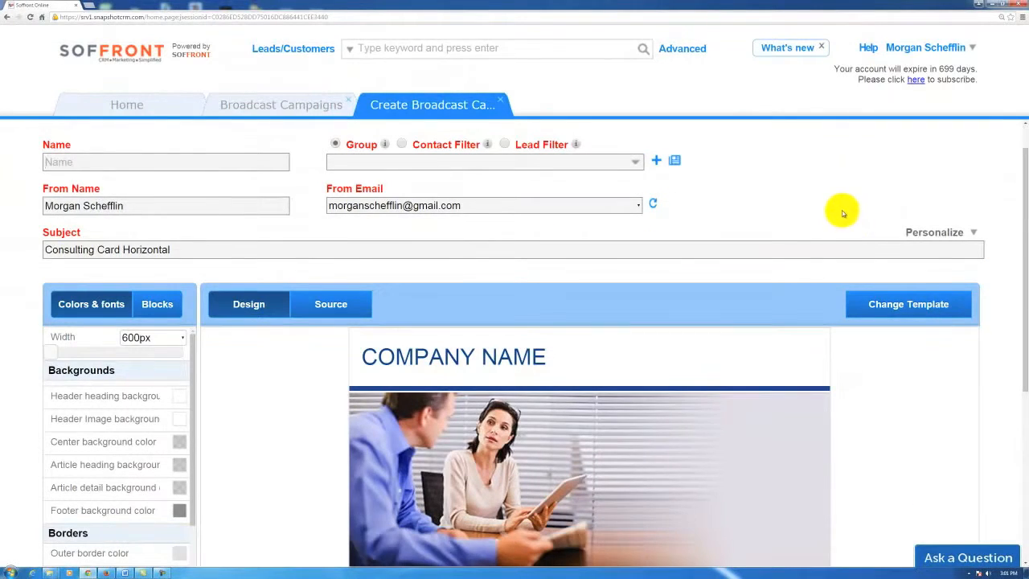
scroll(843, 213, "down", 5)
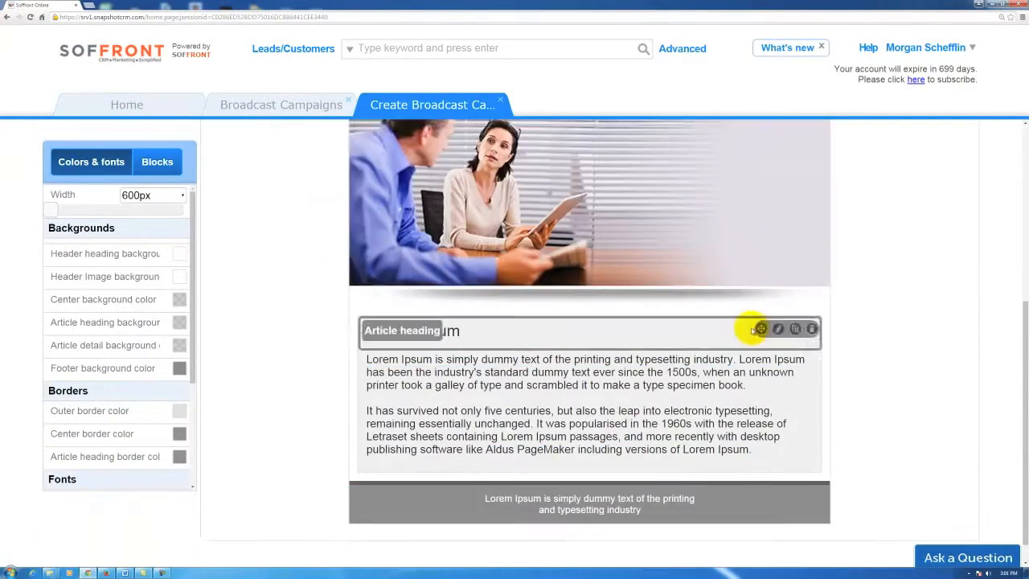
scroll(872, 398, "up", 6)
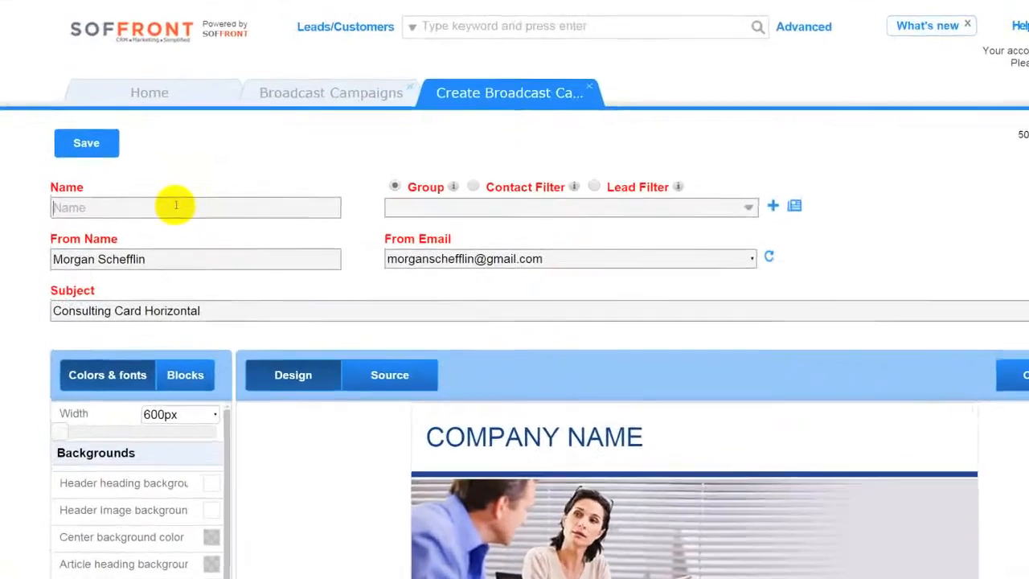
left_click(149, 200)
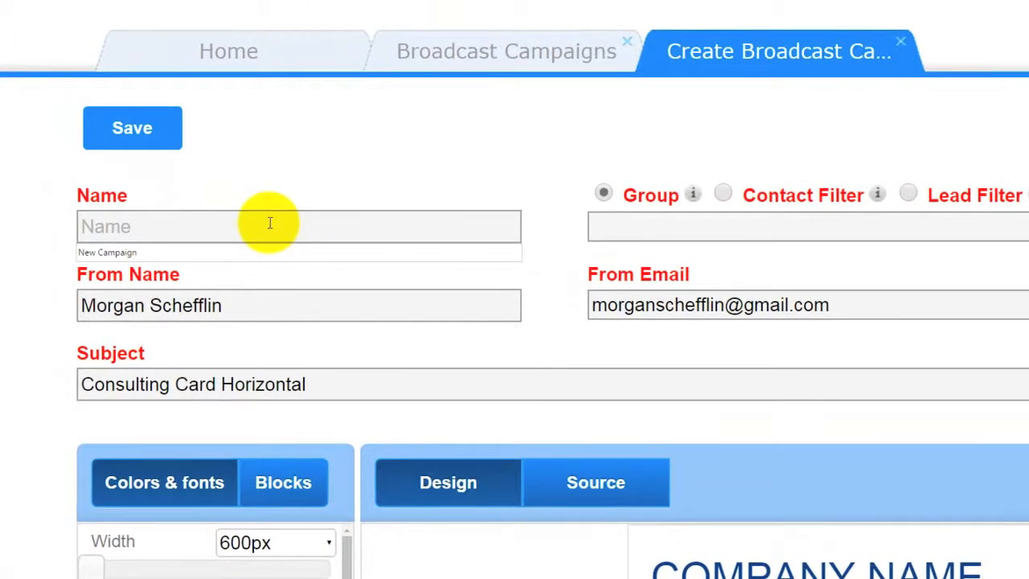
type("New Campaign 2")
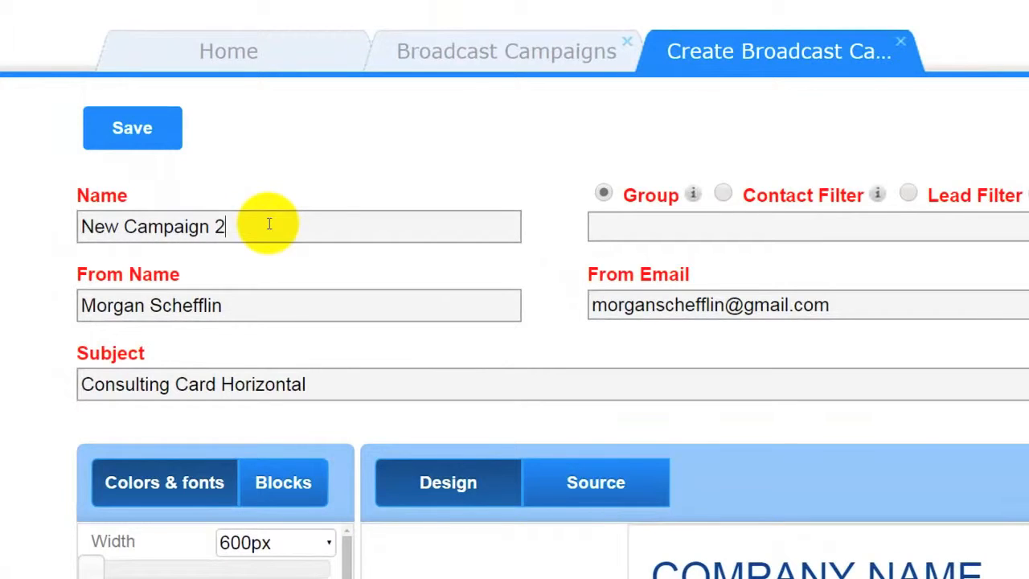
left_click(726, 232)
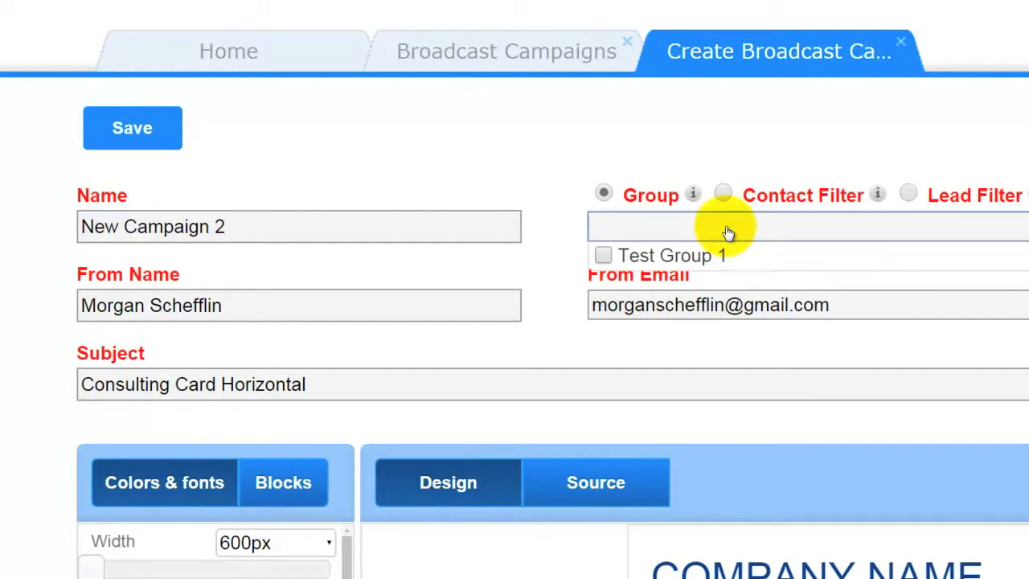
left_click(626, 256)
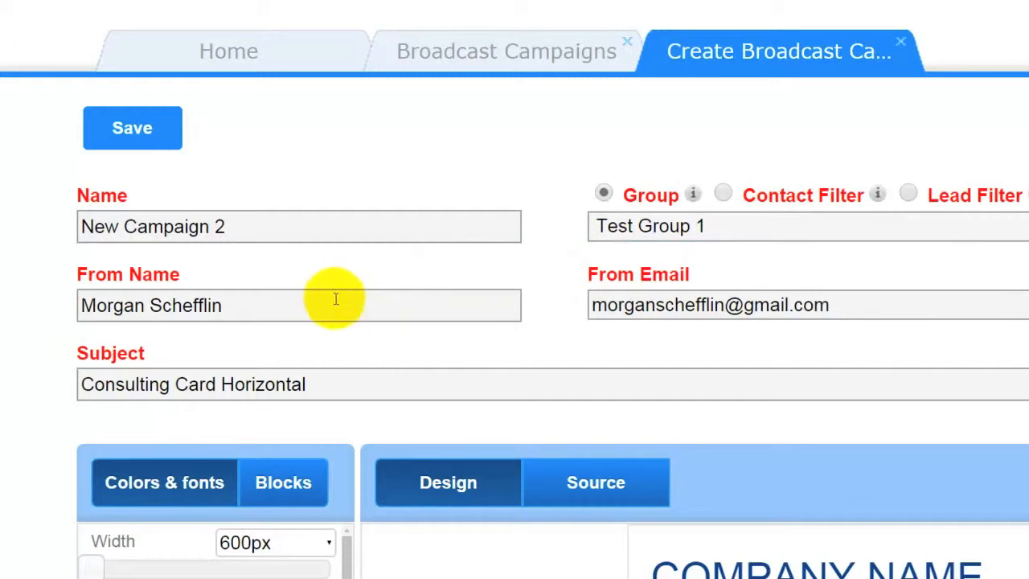
Replace the campaign's From Name with "Marketing Team".
left_click_drag(293, 312, 11, 310)
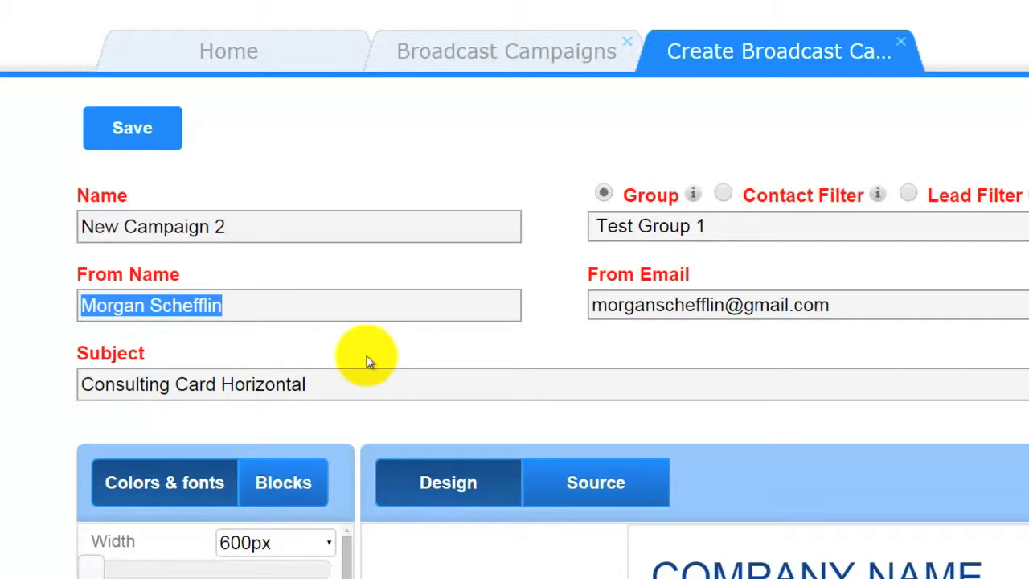
type("Marketing T")
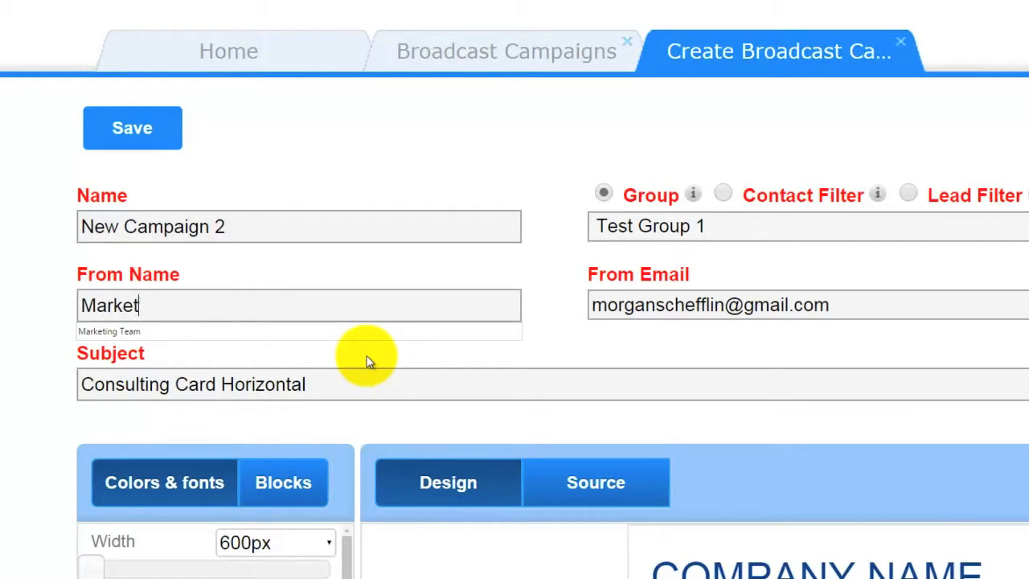
left_click(549, 287)
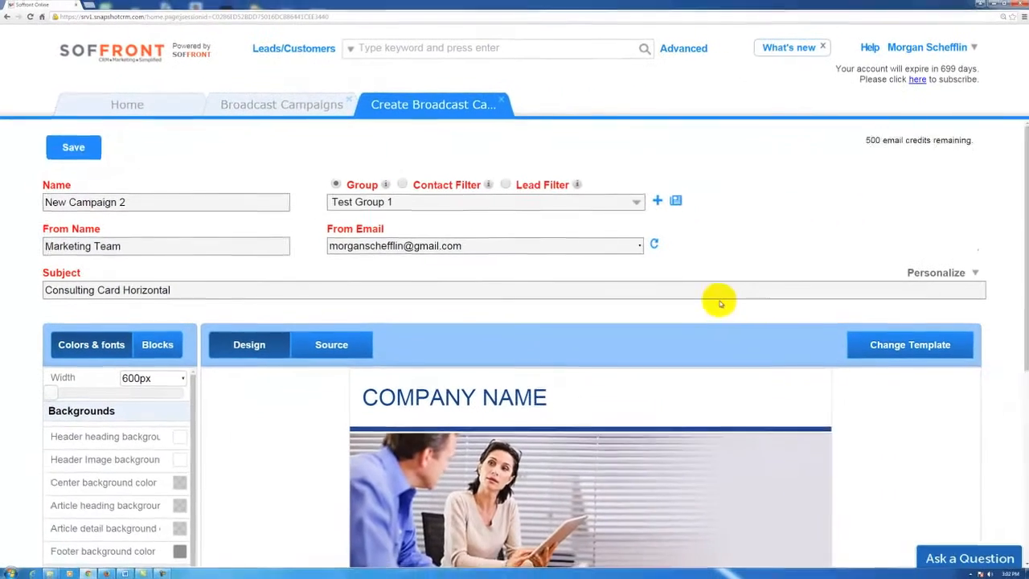
Select the COMPANY NAME text in the email header and choose the Soffront logo from the image library to replace it.
scroll(721, 304, "down", 1)
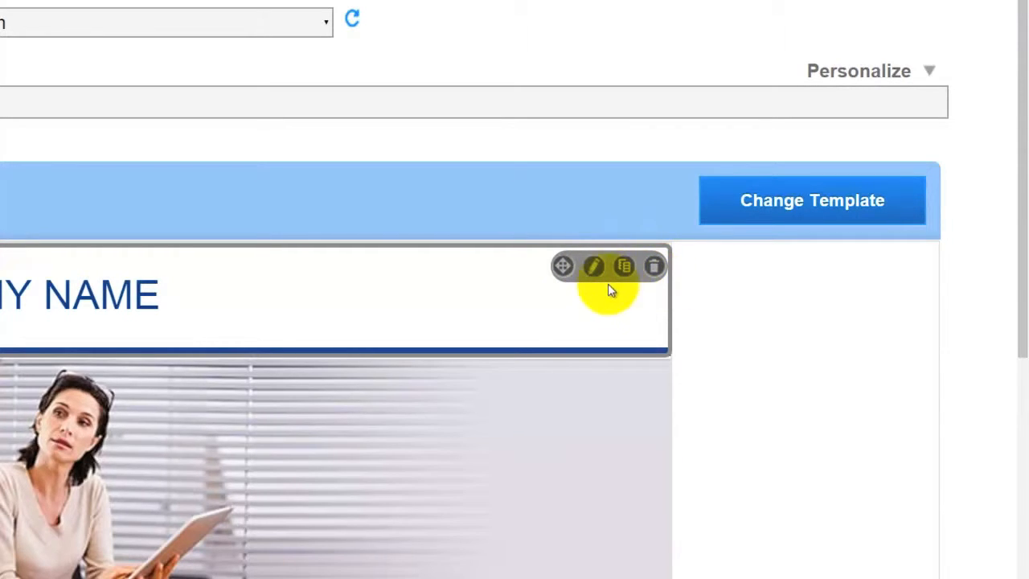
left_click(593, 267)
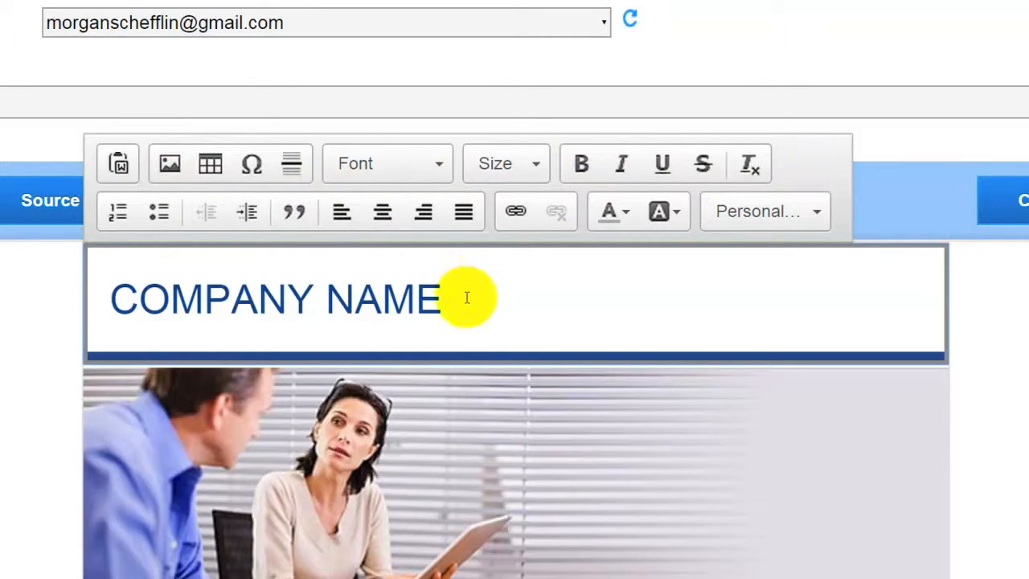
left_click_drag(466, 297, 116, 308)
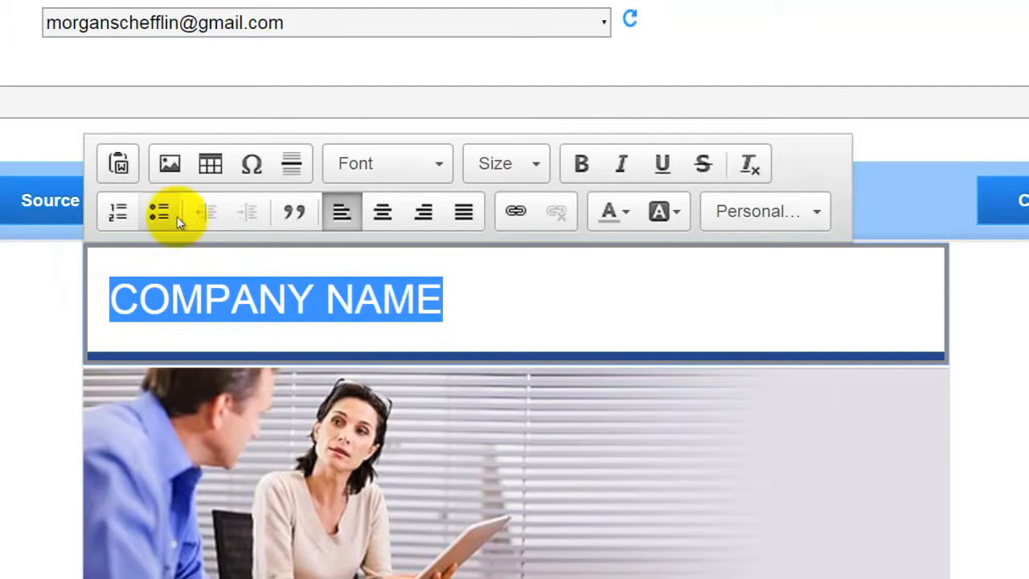
left_click(168, 165)
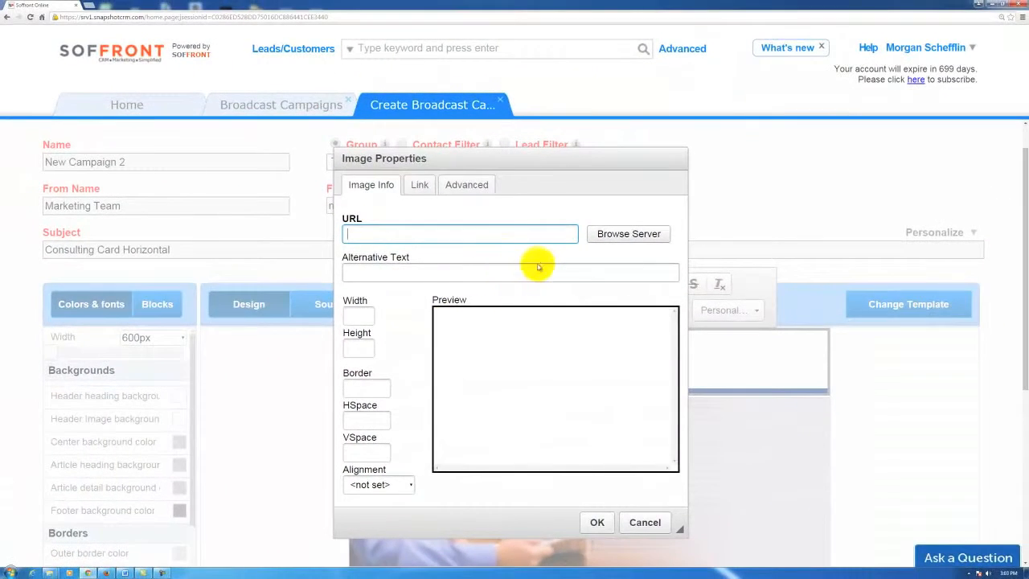
left_click(615, 233)
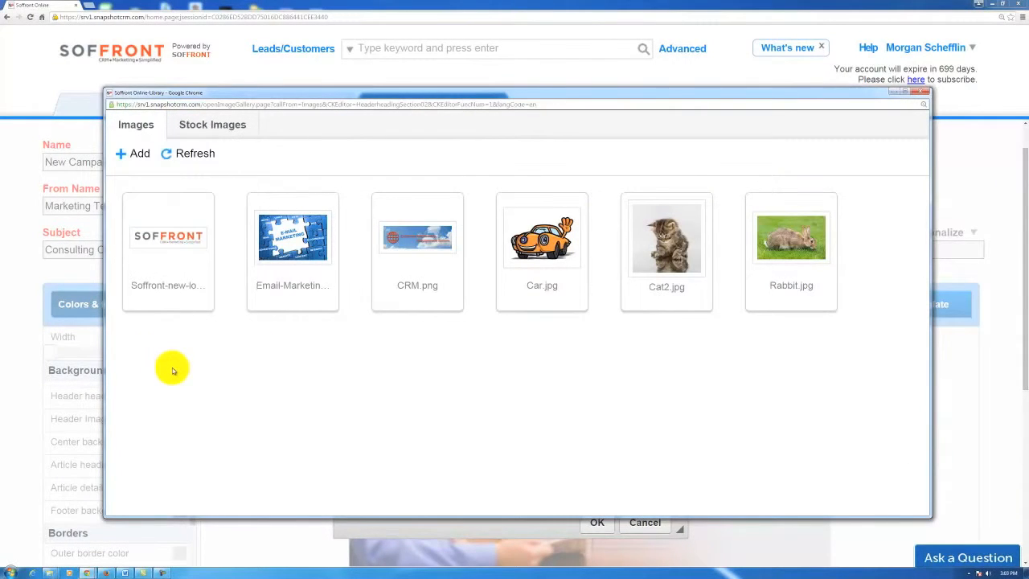
mouse_move(170, 229)
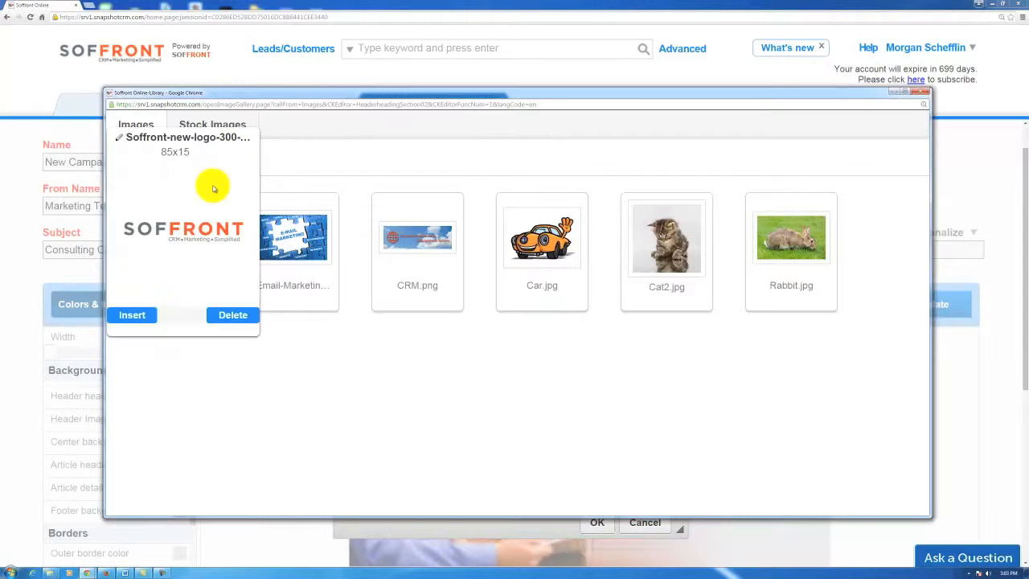
left_click(133, 316)
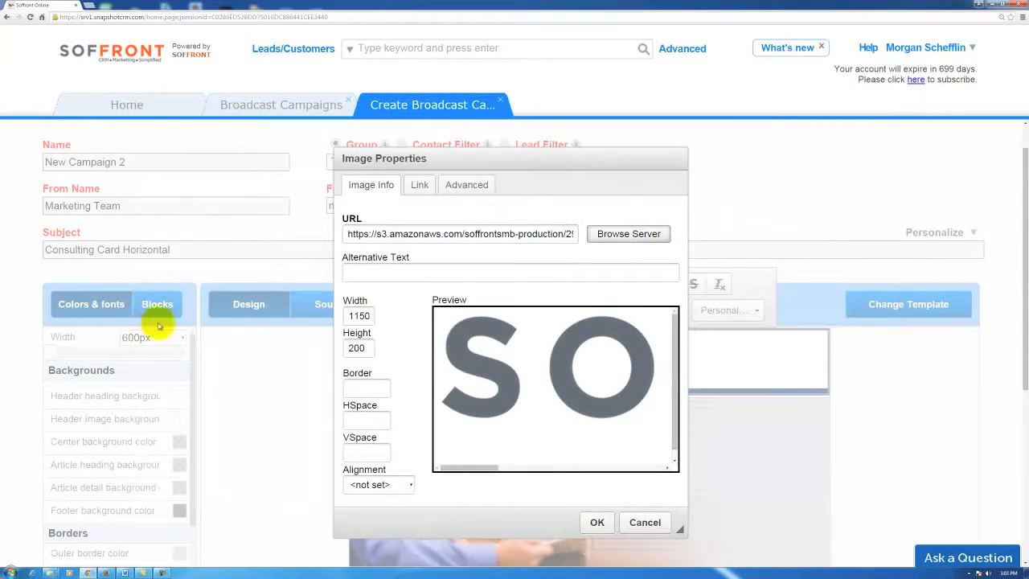
Set the logo's width to 600, insert it into the email header, and save the campaign.
double_click(368, 315)
type("600")
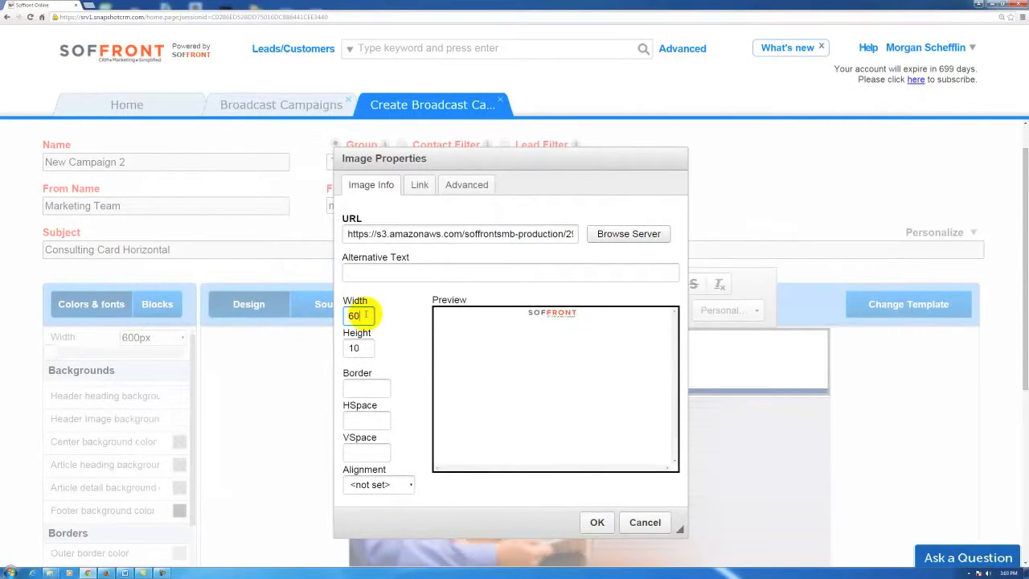
left_click(598, 534)
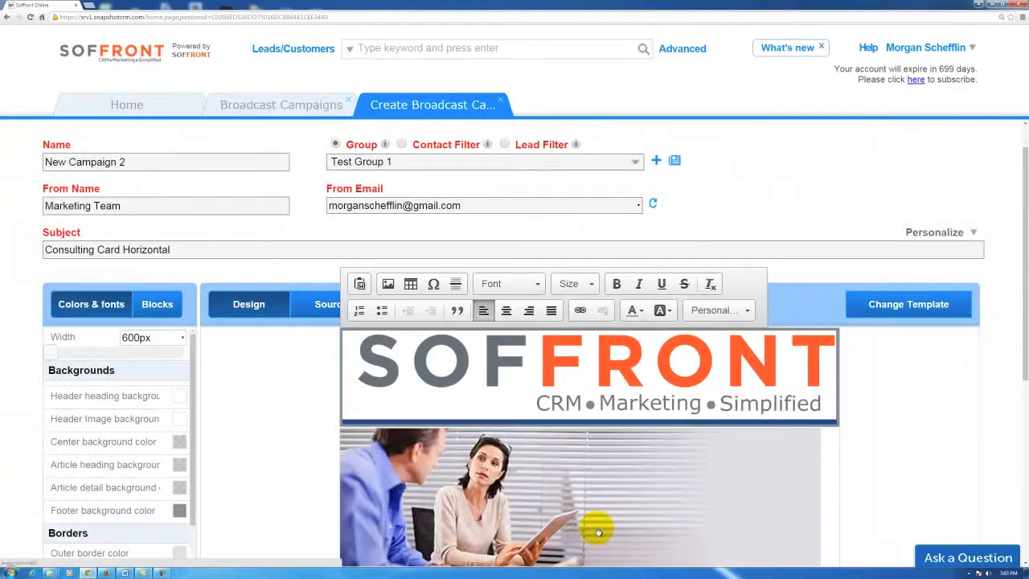
left_click(868, 435)
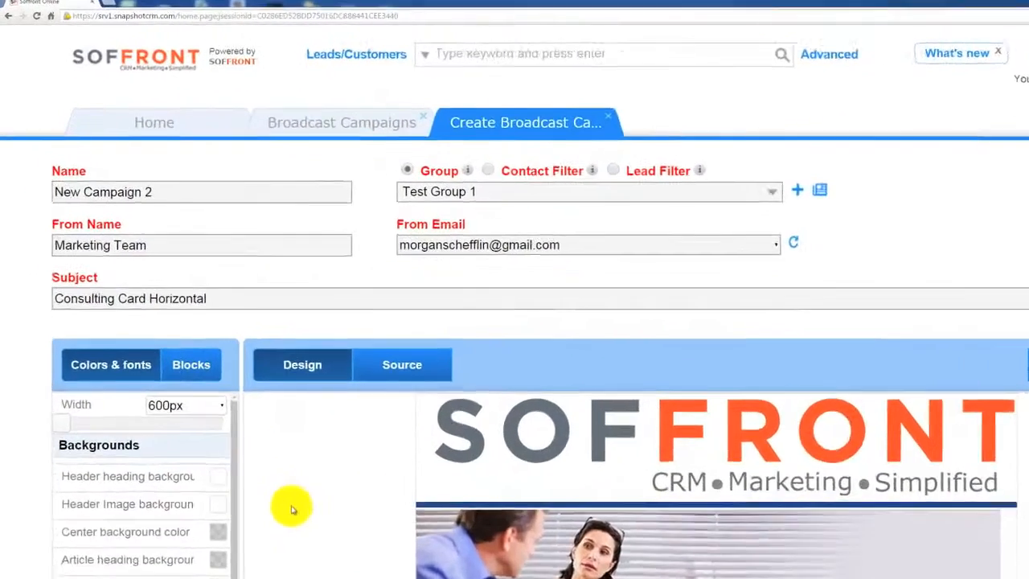
scroll(241, 386, "up", 2)
left_click(79, 141)
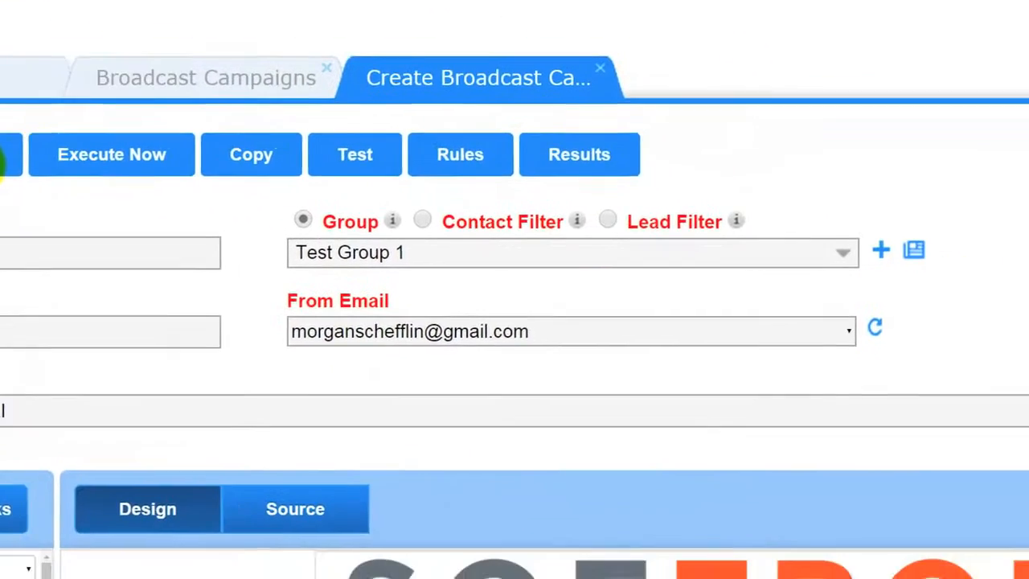
Try scheduling the broadcast for June 29, 2015, browse the available send times, and close the schedule without applying it.
left_click(265, 251)
left_click(470, 321)
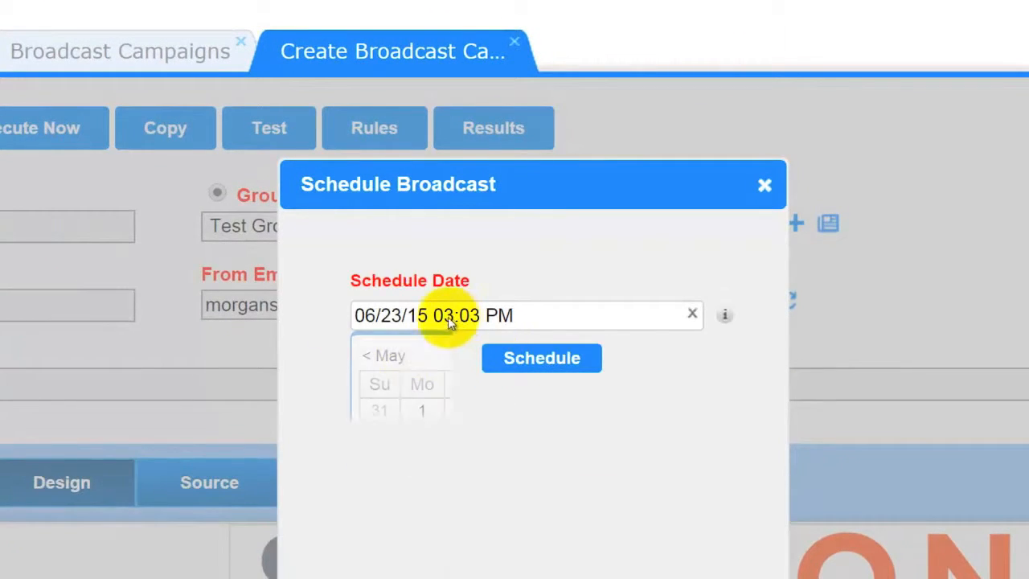
left_click(422, 515)
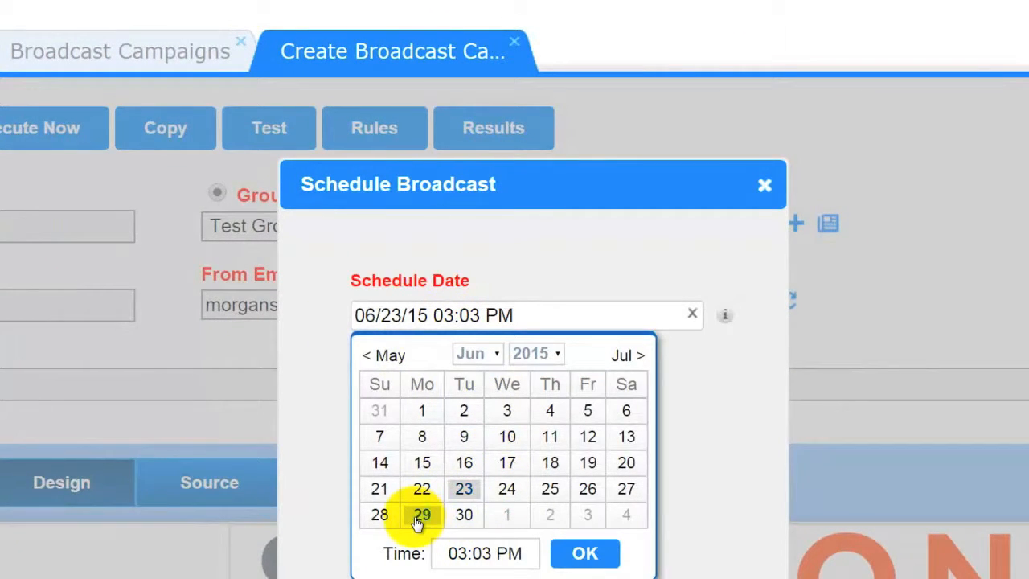
left_click(460, 553)
scroll(485, 515, "up", 2)
scroll(483, 507, "up", 4)
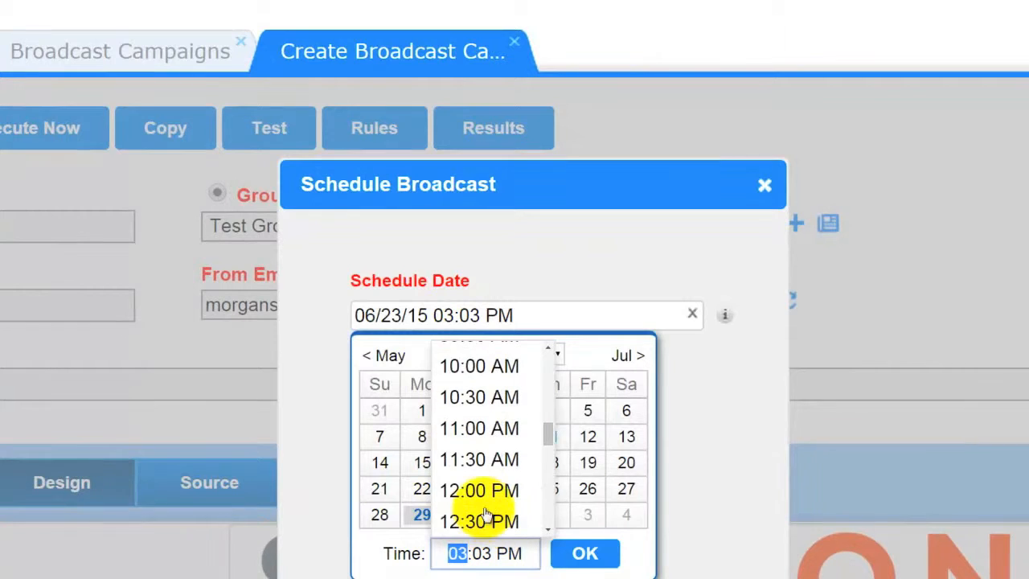
left_click(793, 192)
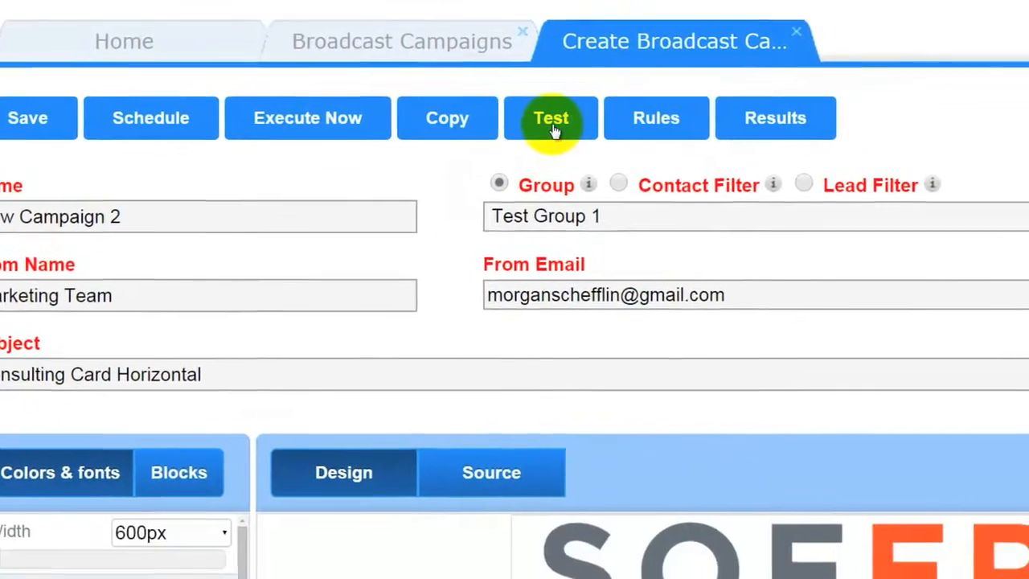
View the campaign's test email options and close them without sending a message.
left_click(551, 126)
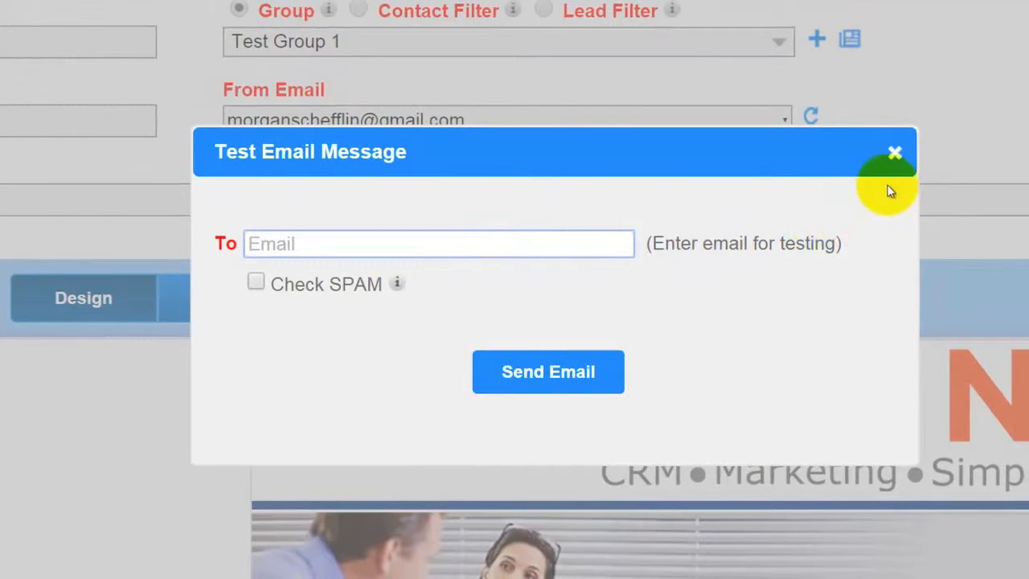
left_click(896, 158)
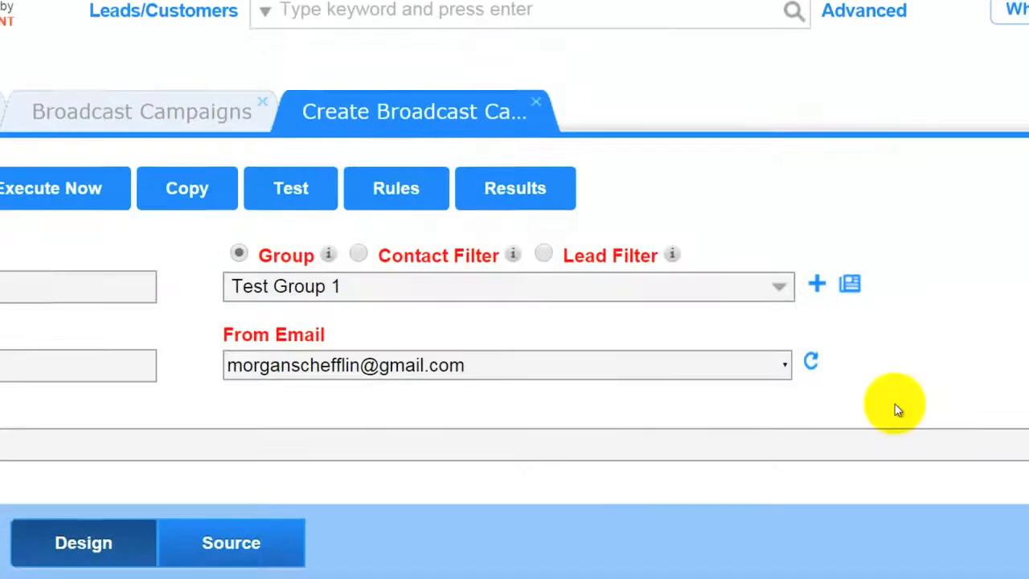